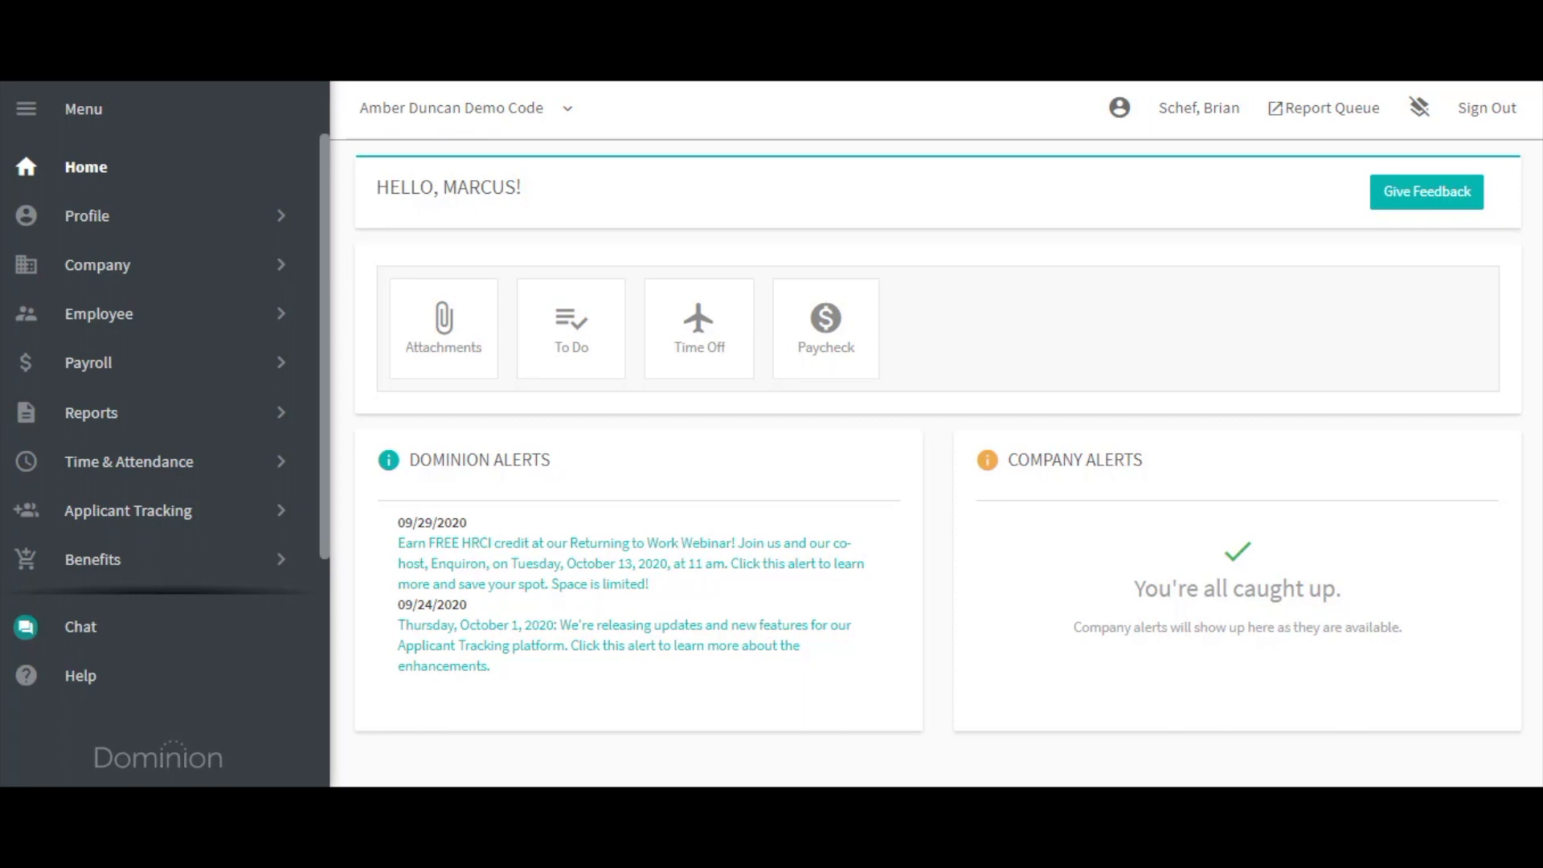
# Open the User Profile page from the Profile menu to add a new user.
pyautogui.click(141, 228)
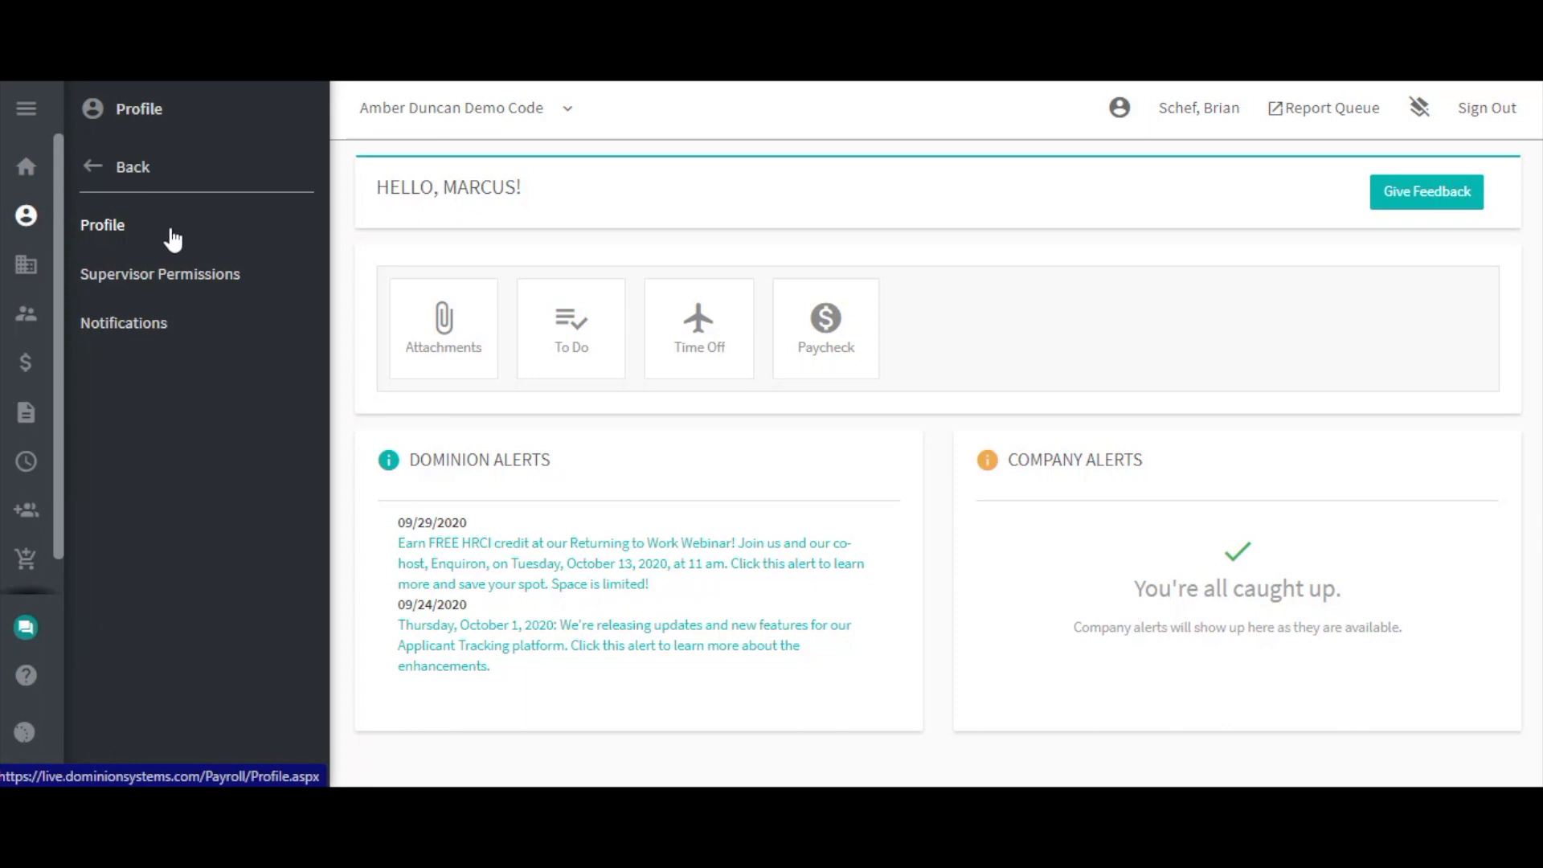
pyautogui.click(173, 237)
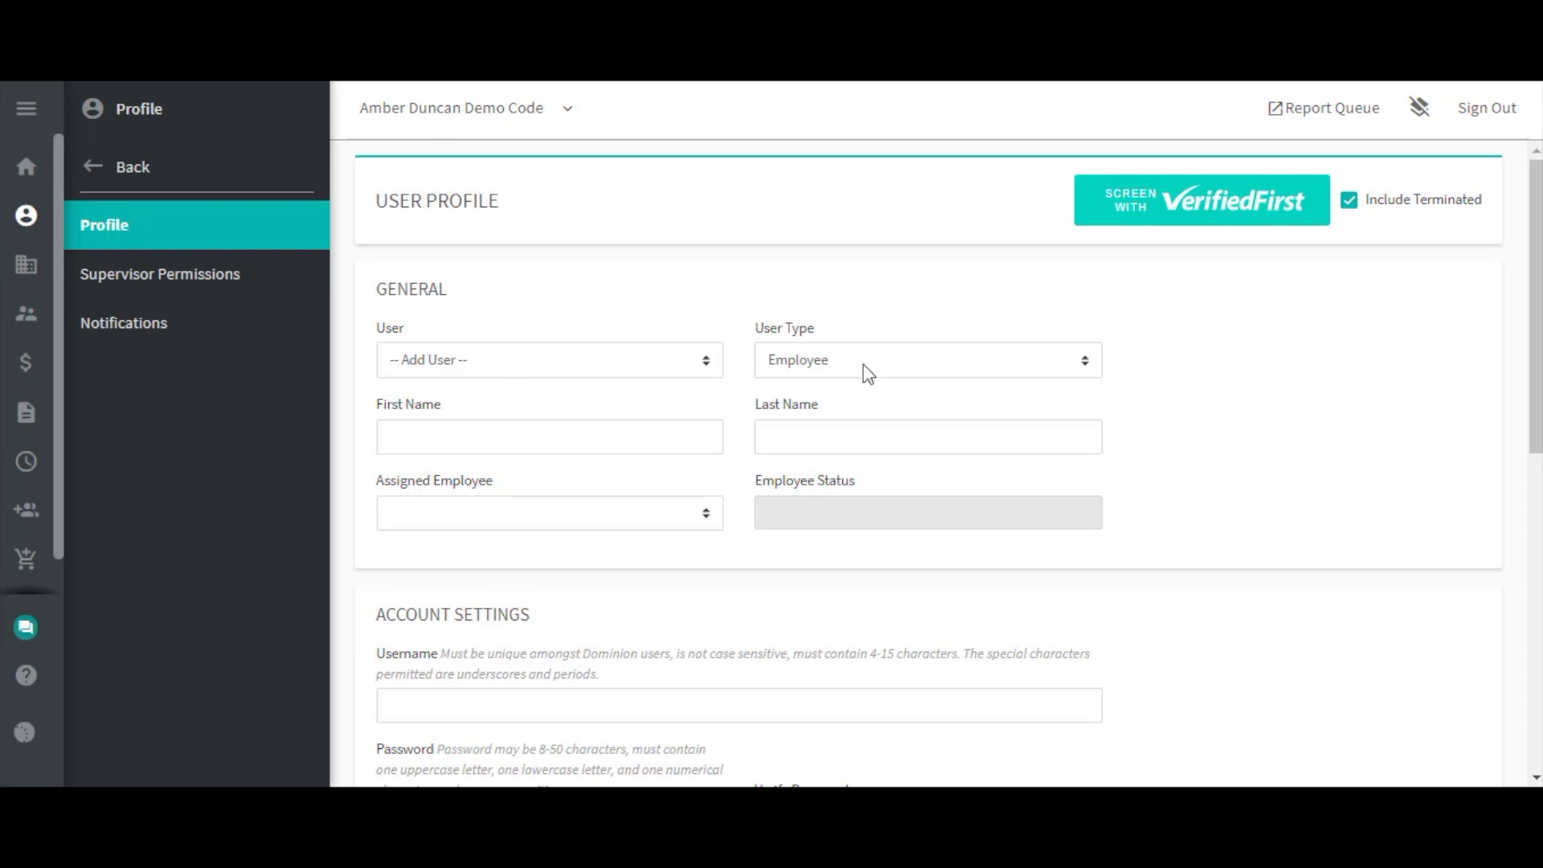
# Enter the new user's first name and last name on the User Profile form.
pyautogui.click(538, 436)
pyautogui.press('Tab')
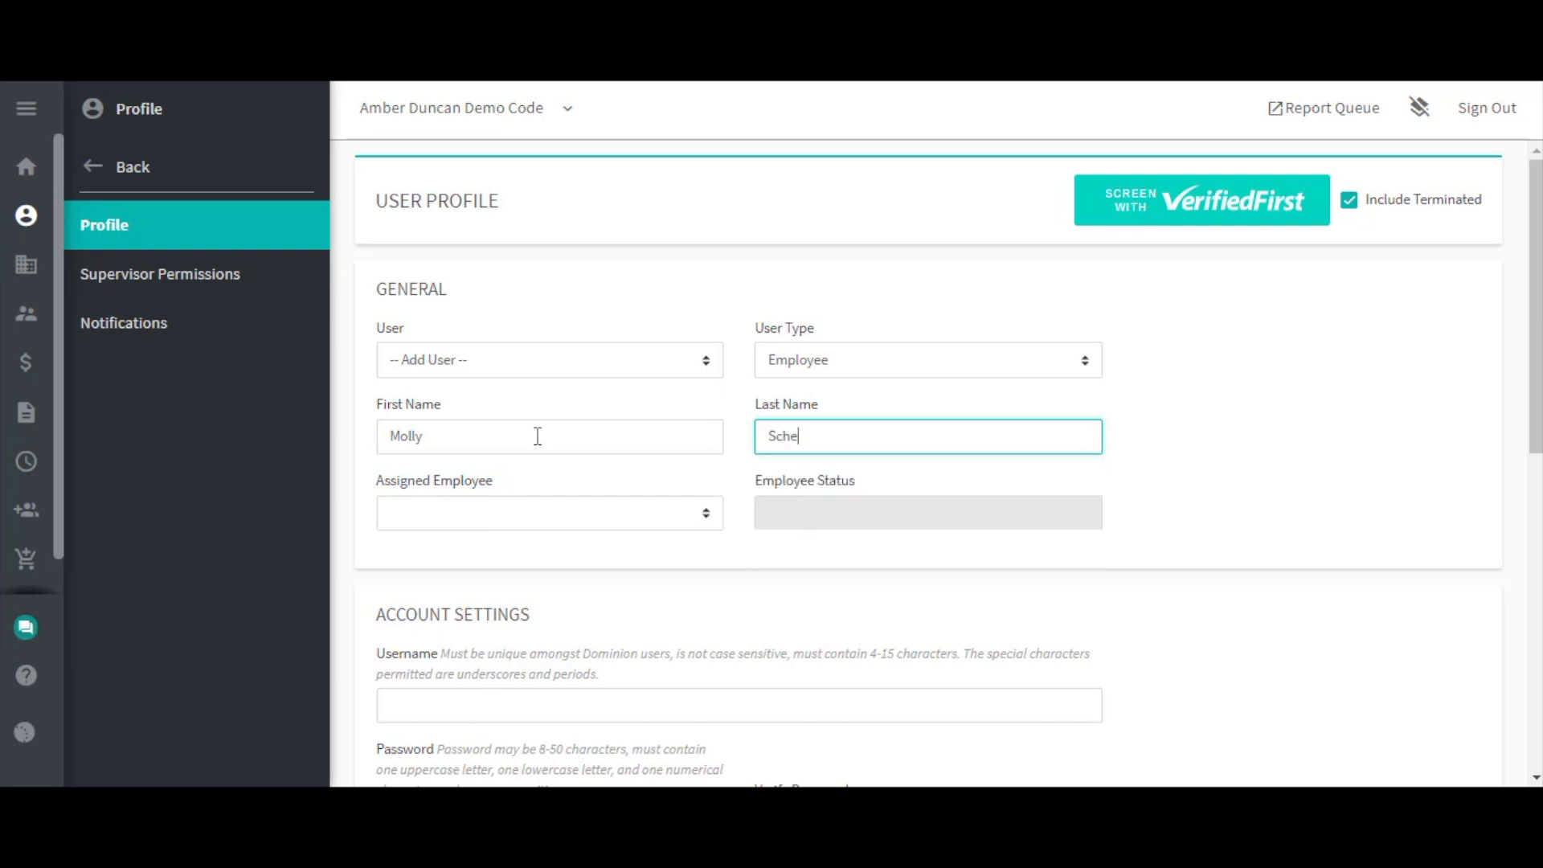
pyautogui.press('Tab')
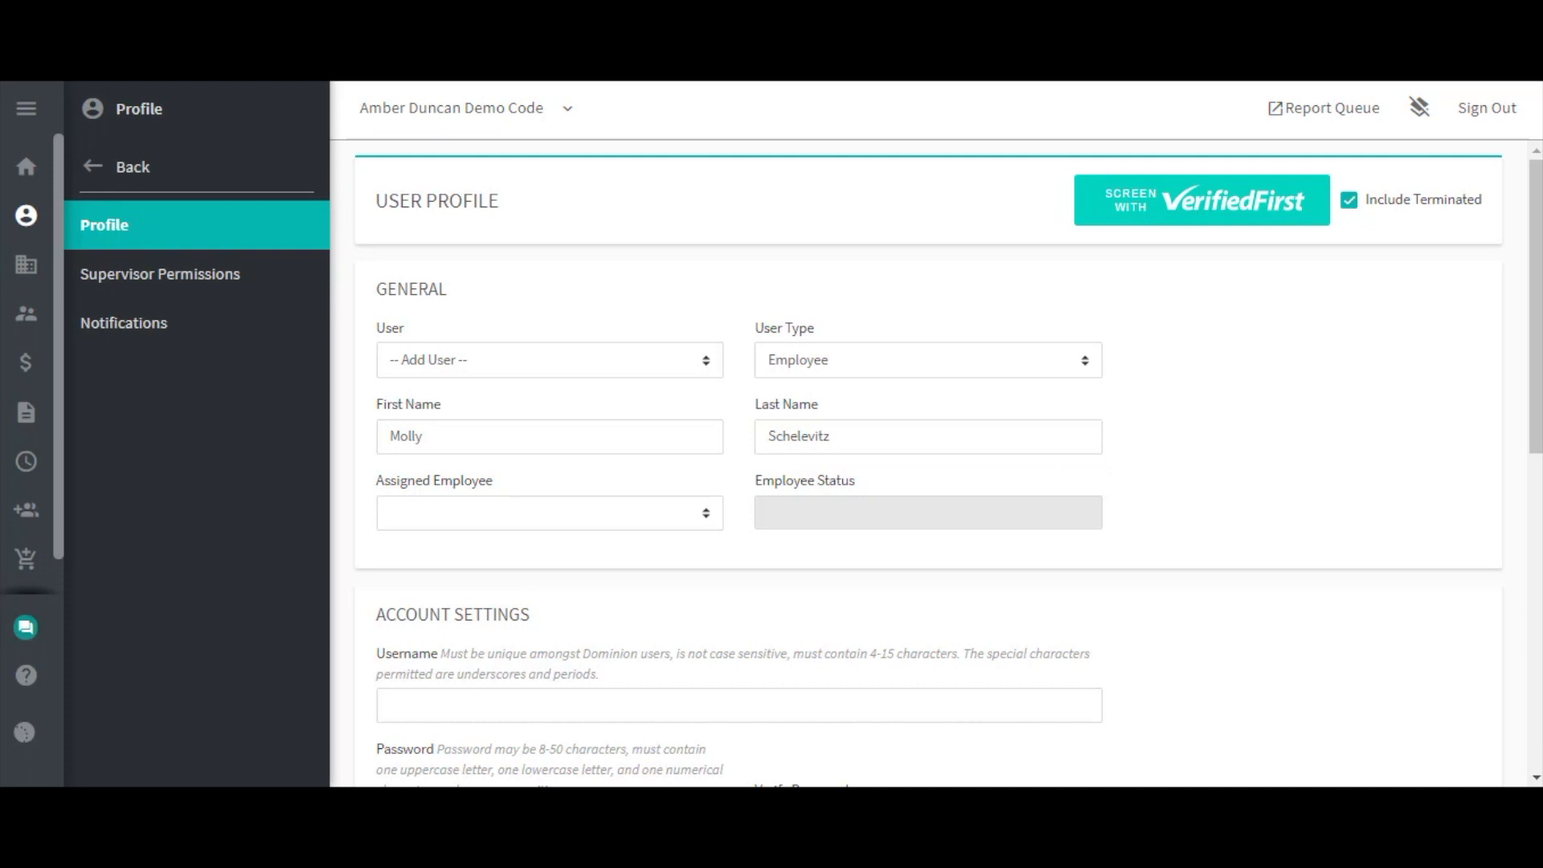
pyautogui.click(615, 523)
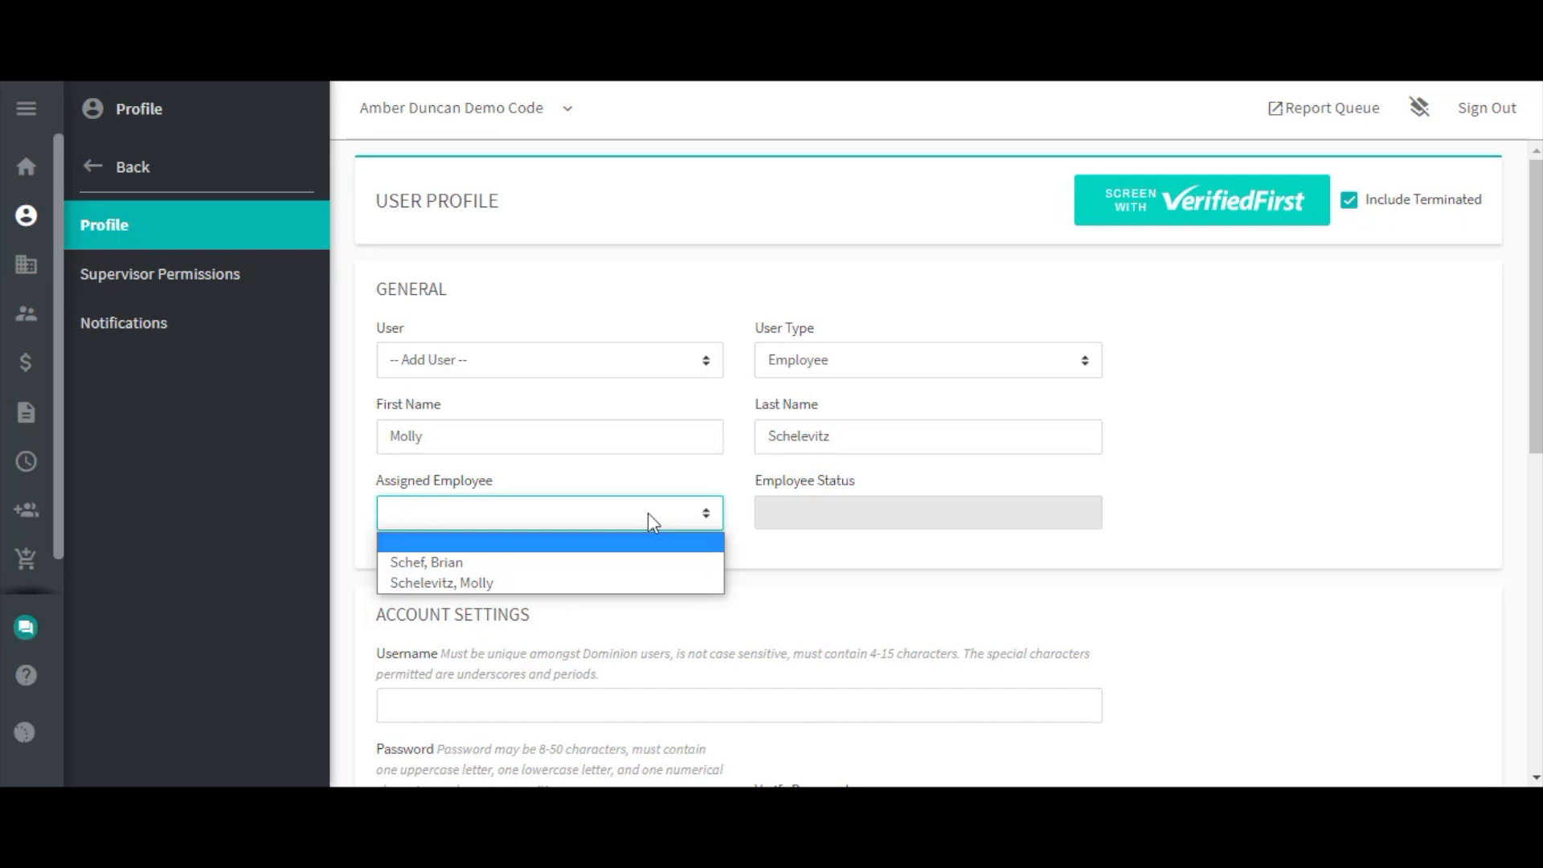
# Set Assigned Employee to the new user's own employee record, correcting the first pick.
pyautogui.click(607, 575)
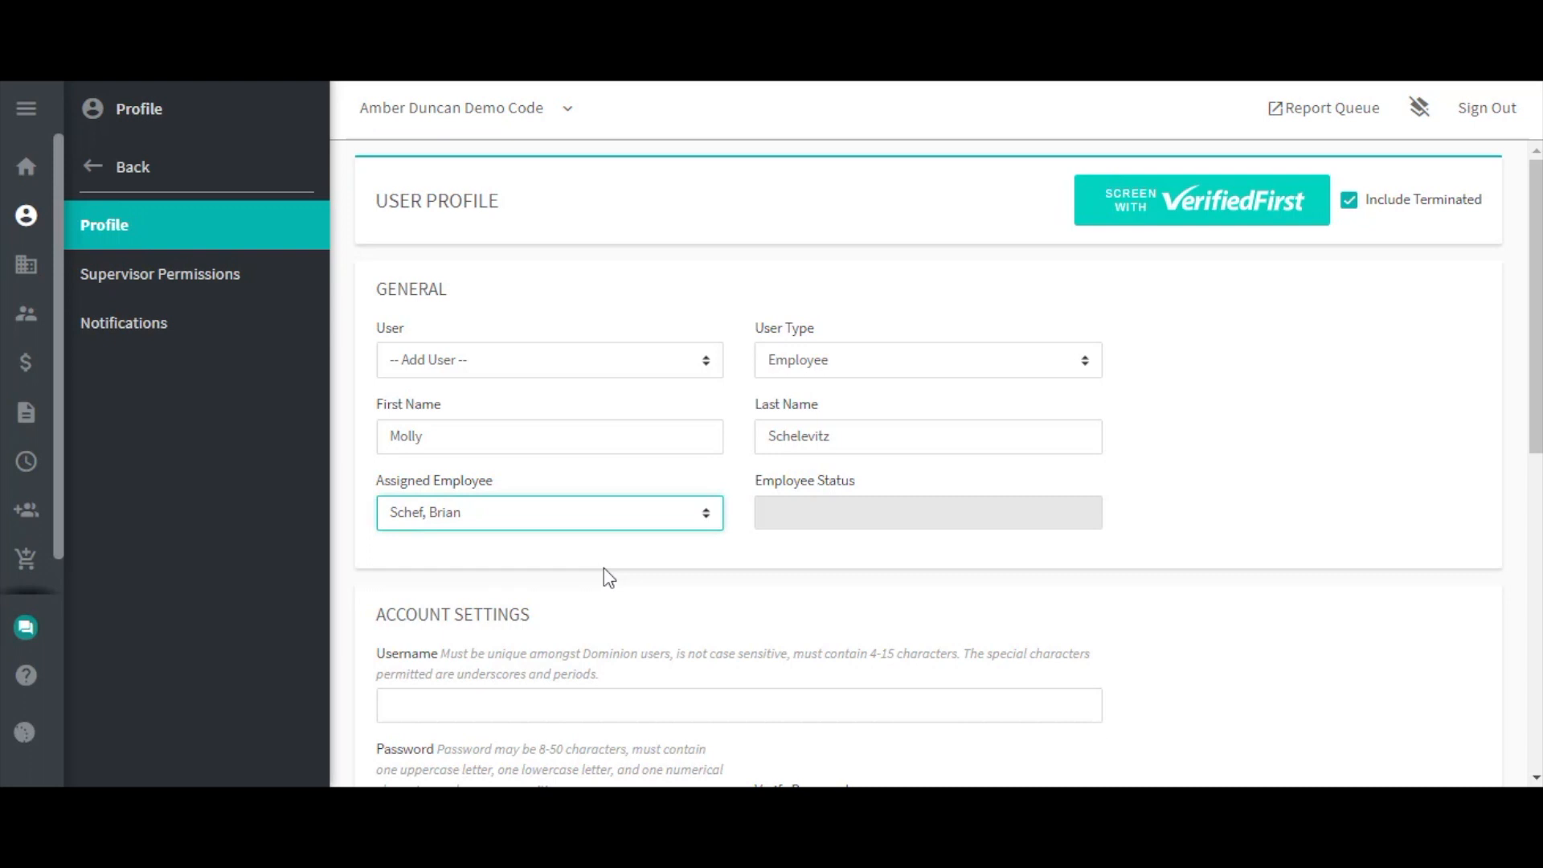
pyautogui.click(611, 530)
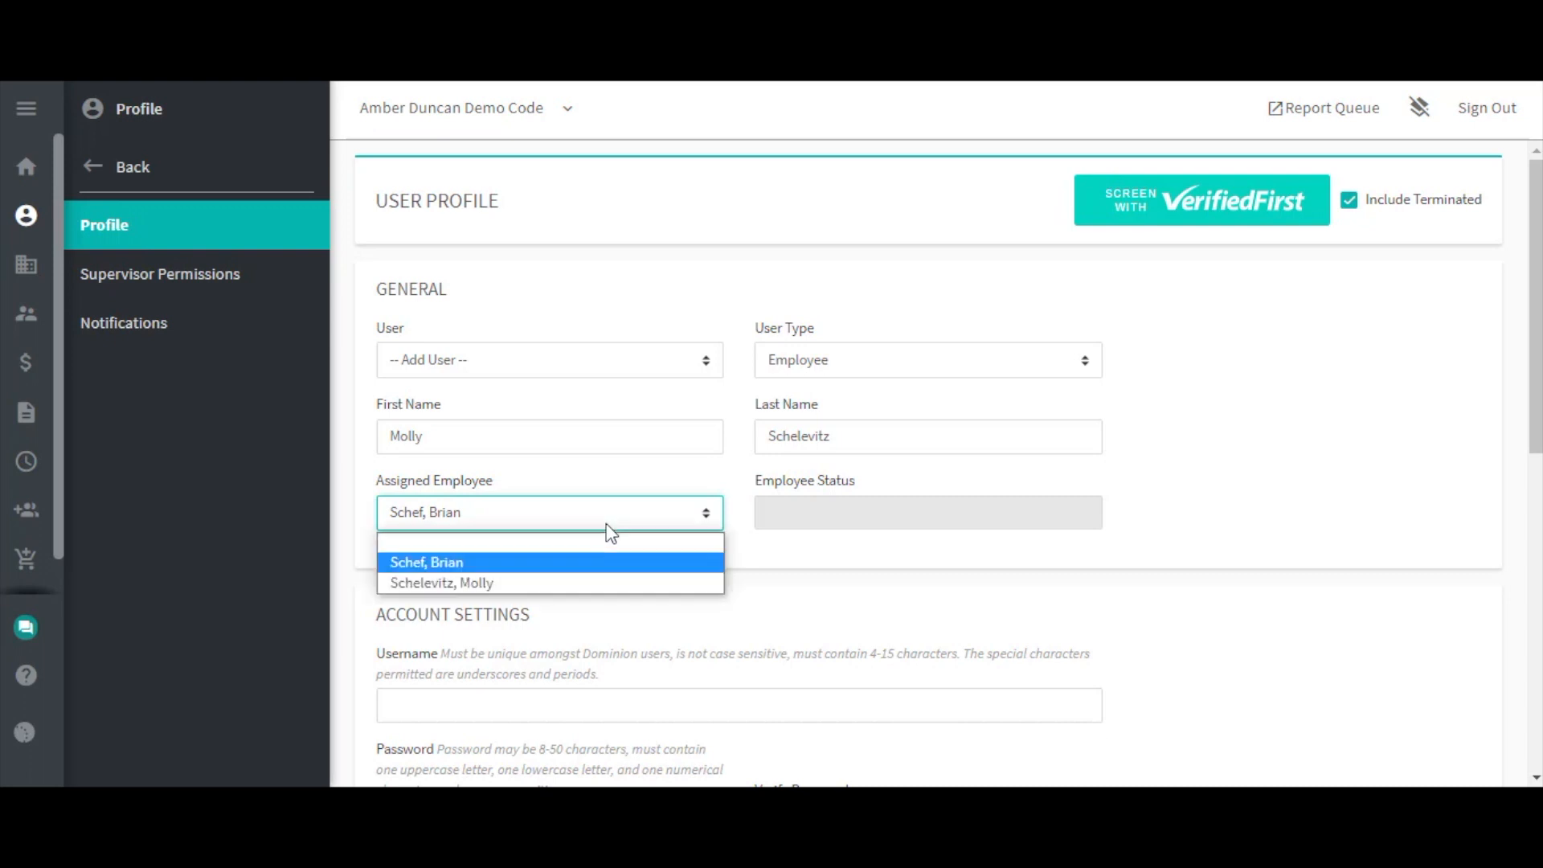
pyautogui.click(561, 579)
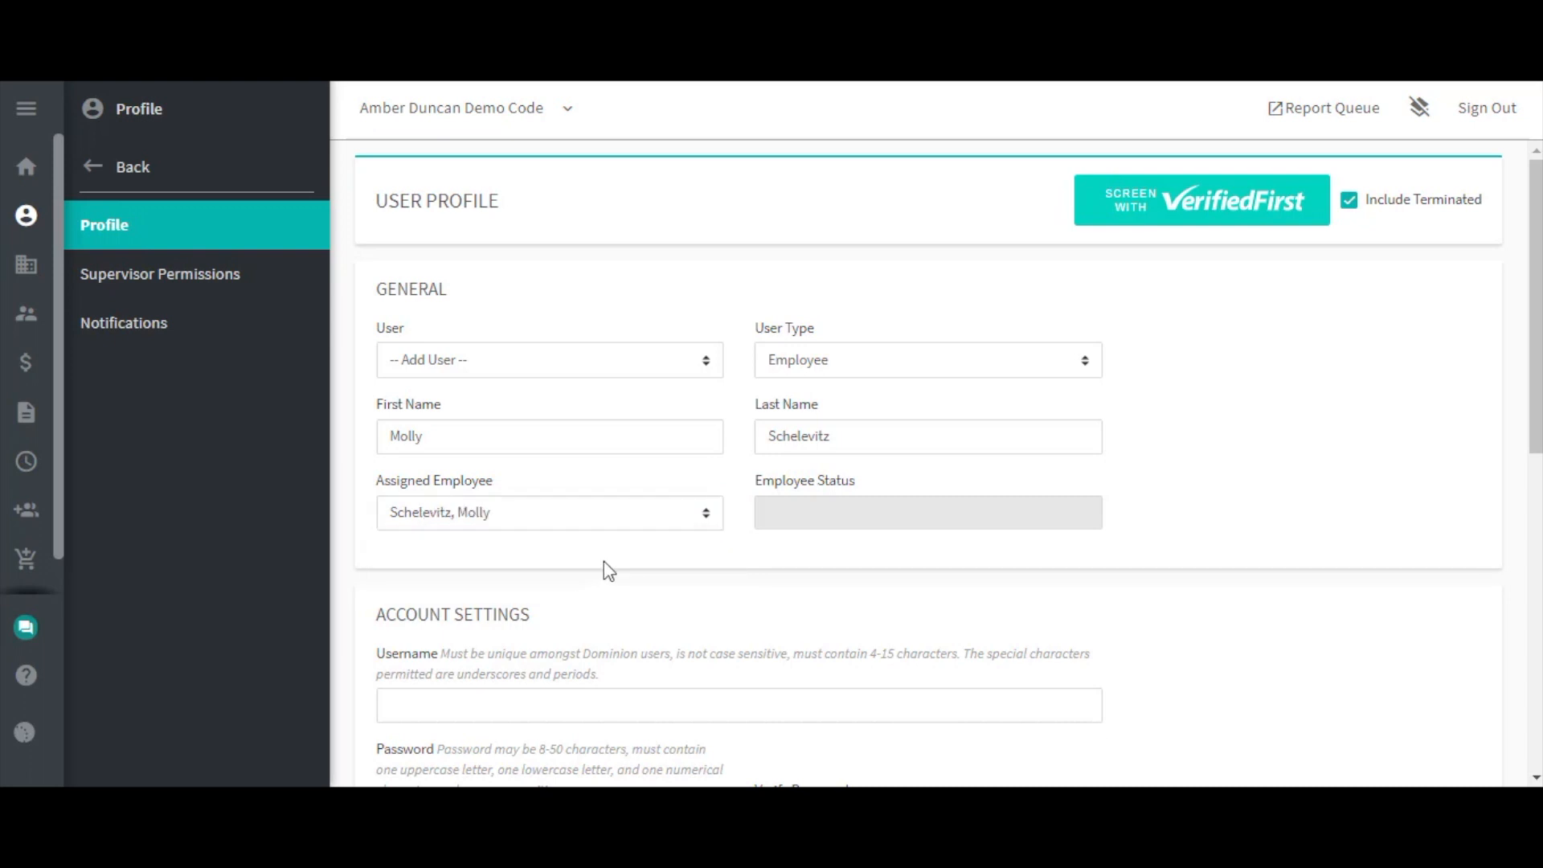
pyautogui.scroll(-2, 604, 561)
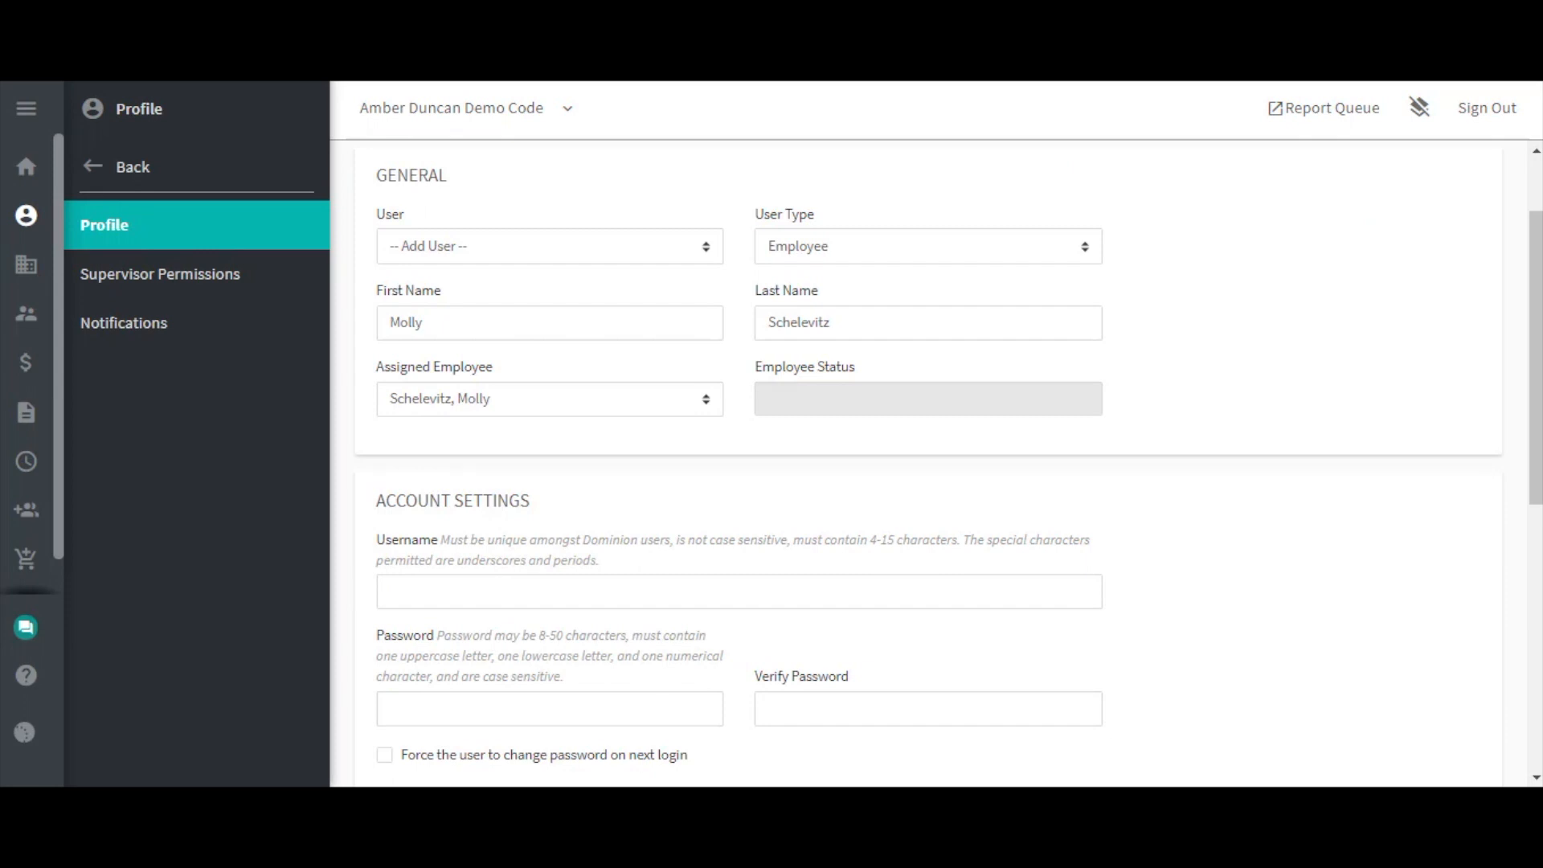
# Enter a username built from the new user's first initial and surname.
pyautogui.click(675, 579)
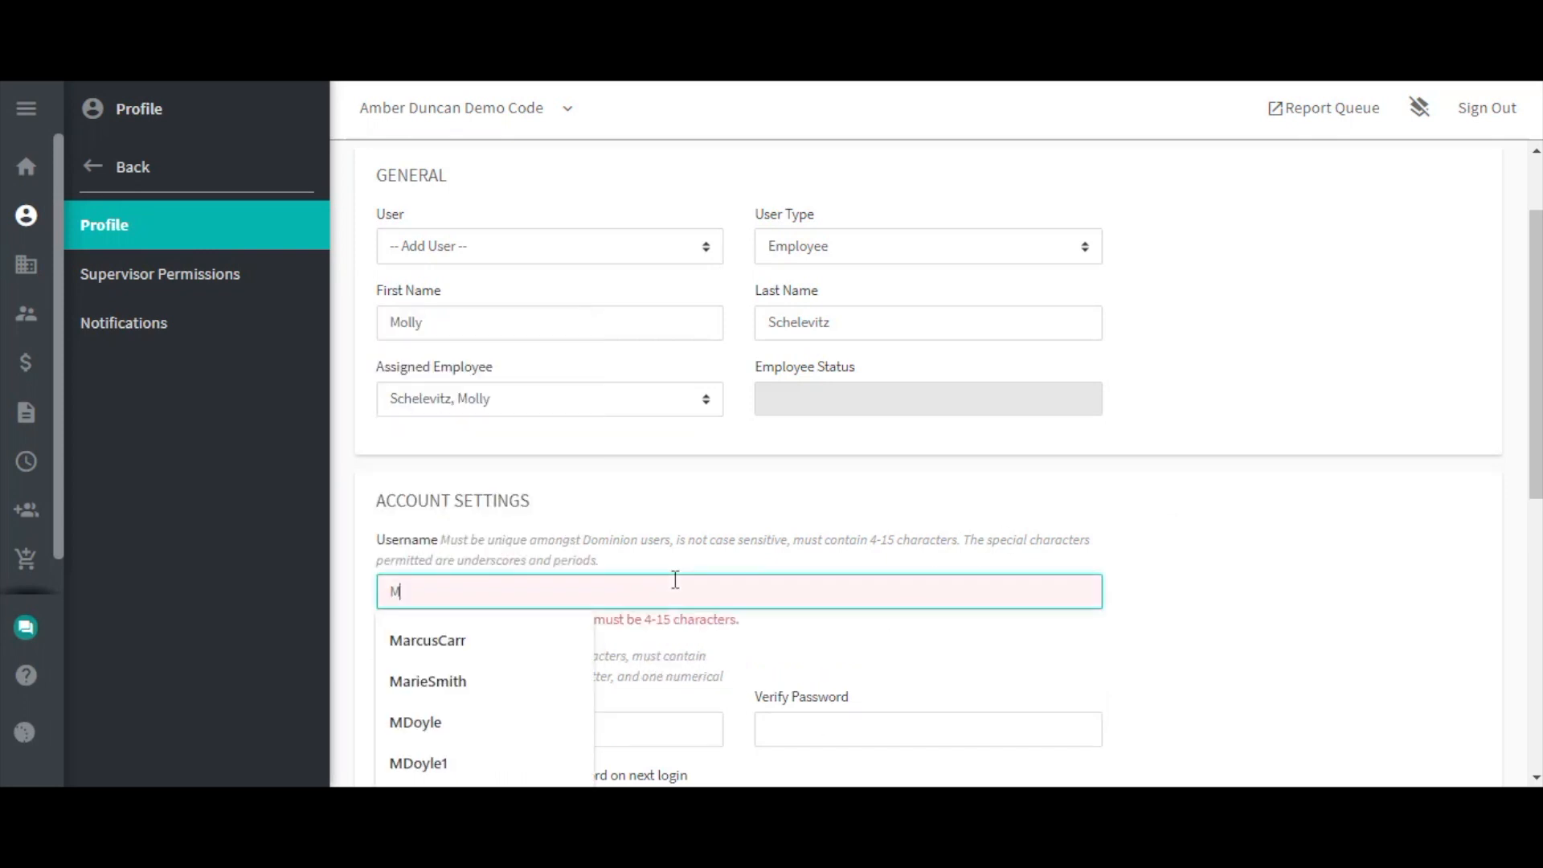
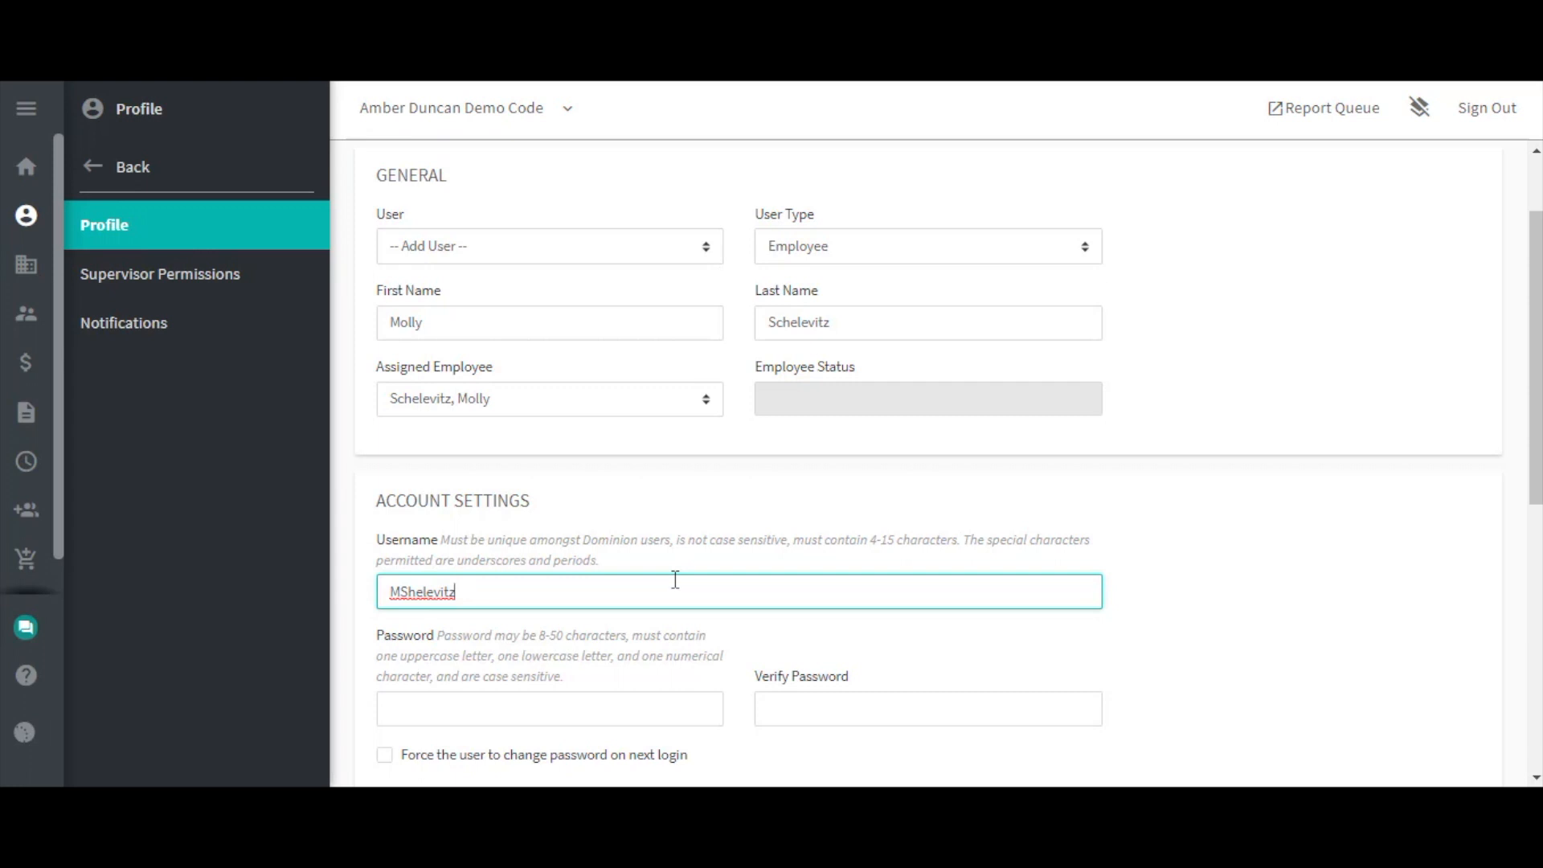
pyautogui.scroll(-2, 675, 580)
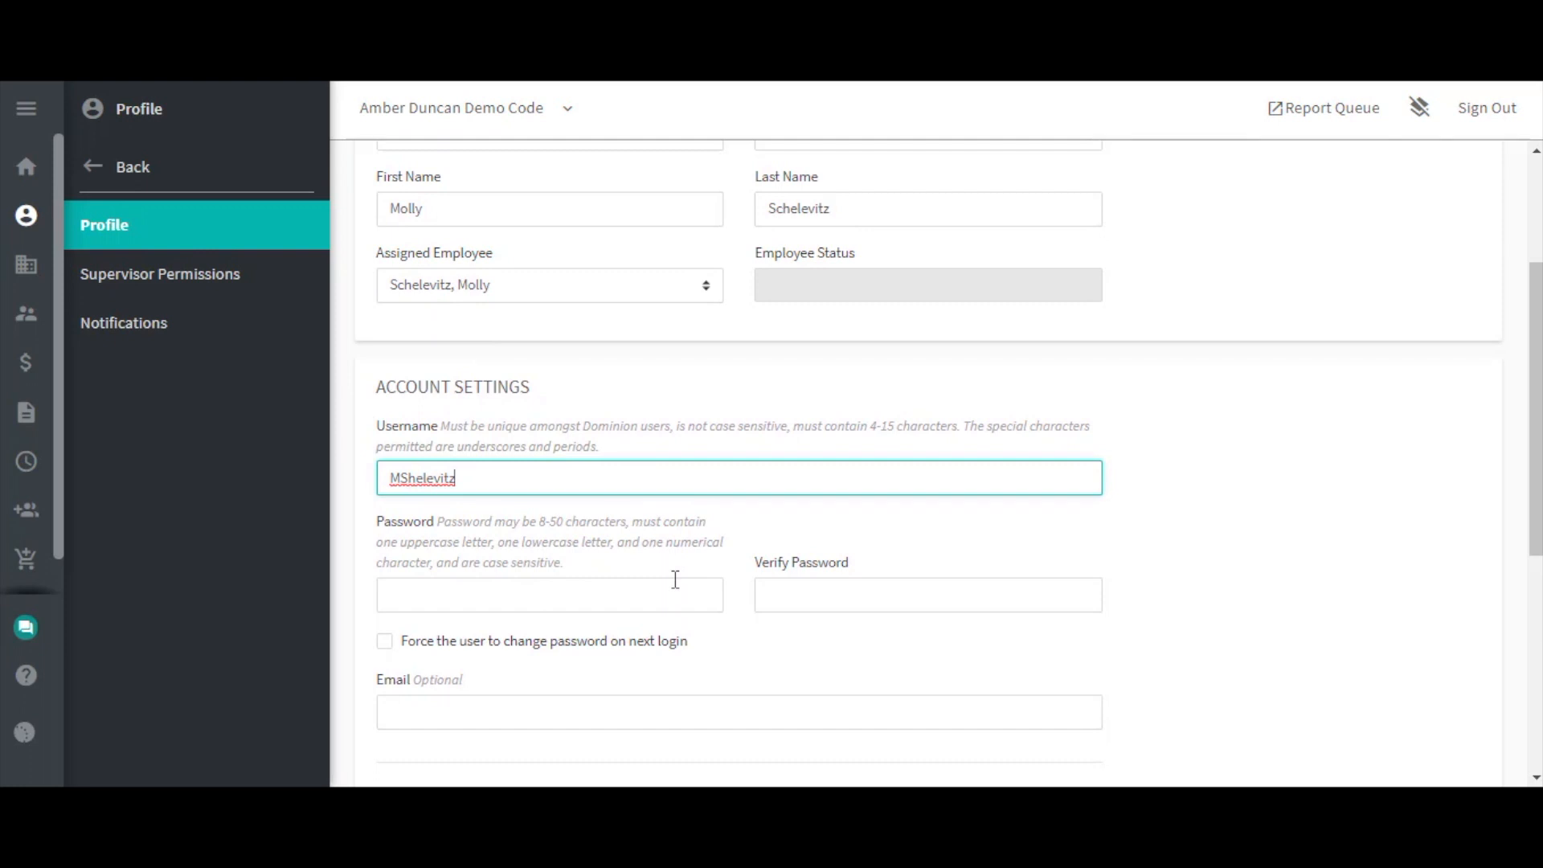
# Enter and verify the account password, and enable 'Force the user to change password on next login'.
pyautogui.click(558, 589)
pyautogui.write('•••••••')
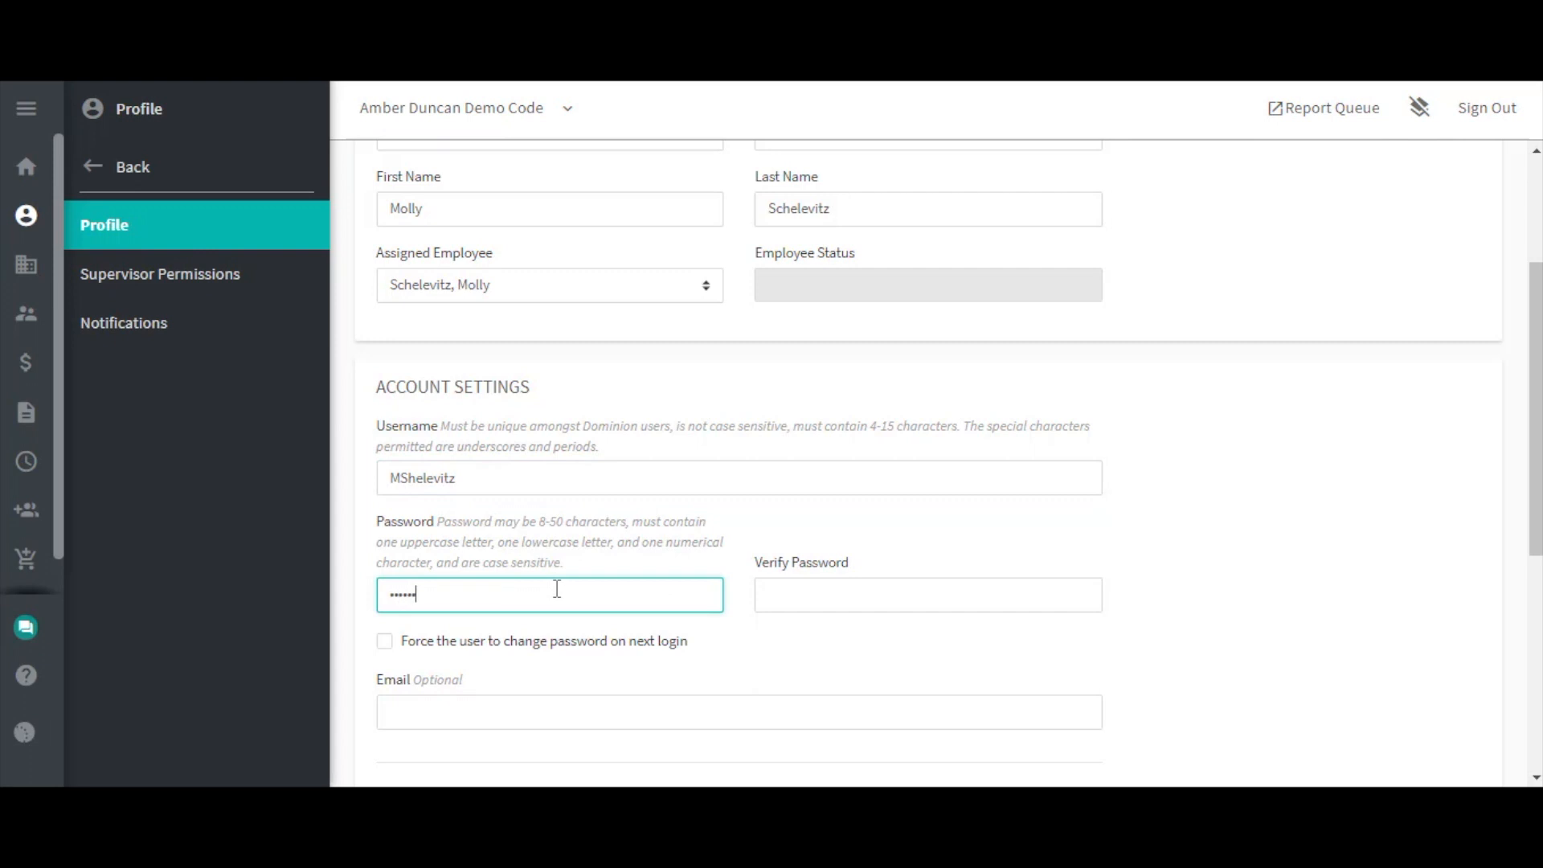
pyautogui.write('•')
pyautogui.press('Tab')
pyautogui.write('•••••')
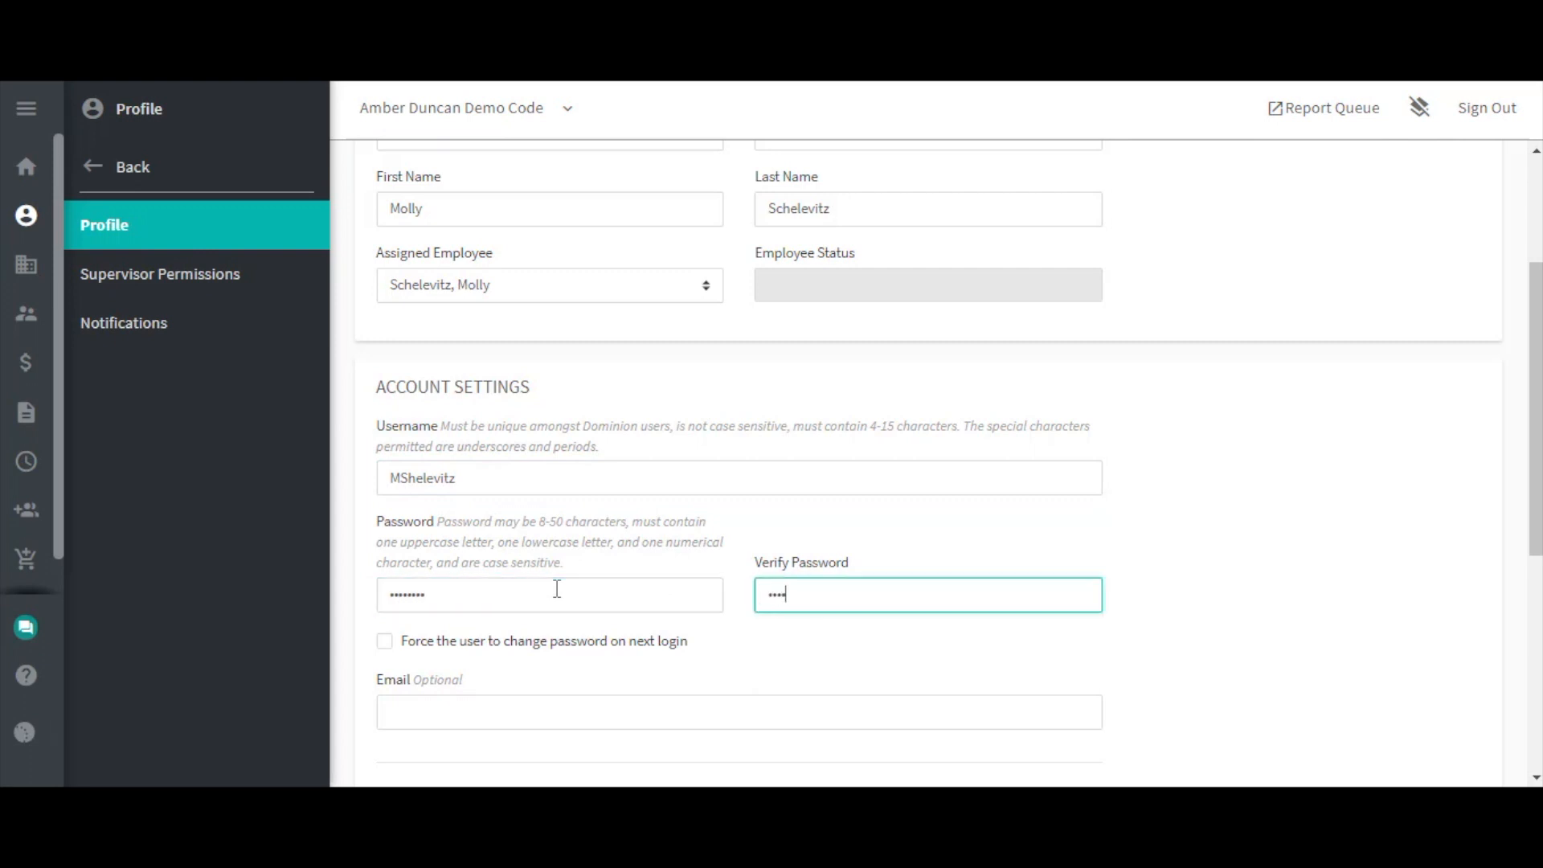
pyautogui.write('•••')
pyautogui.scroll(-2, 392, 556)
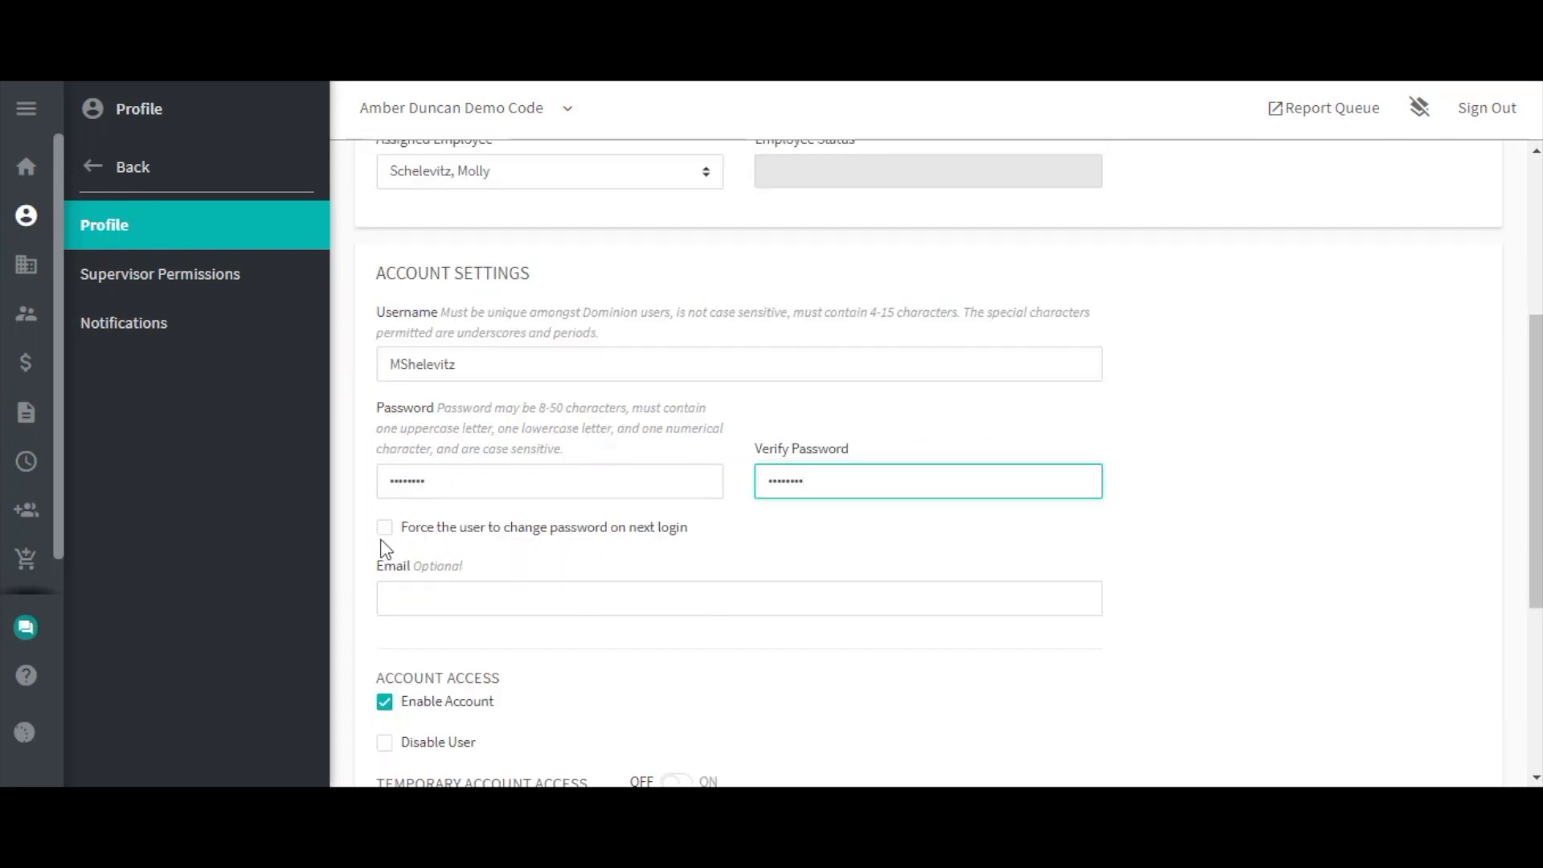
pyautogui.click(385, 529)
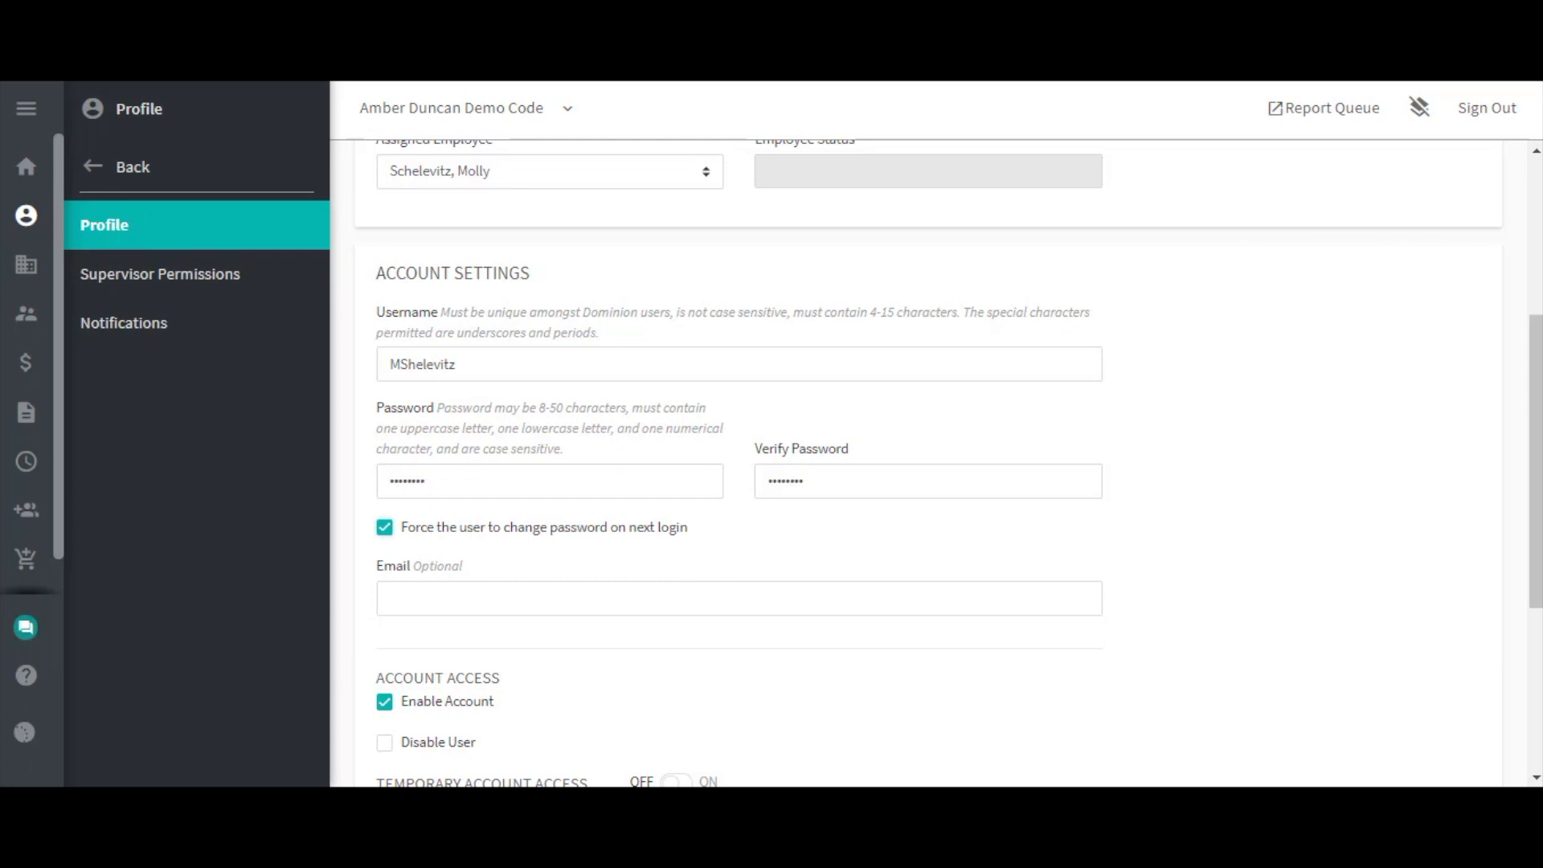
# Fill in the optional Email field with a test e-mail address.
pyautogui.click(1018, 598)
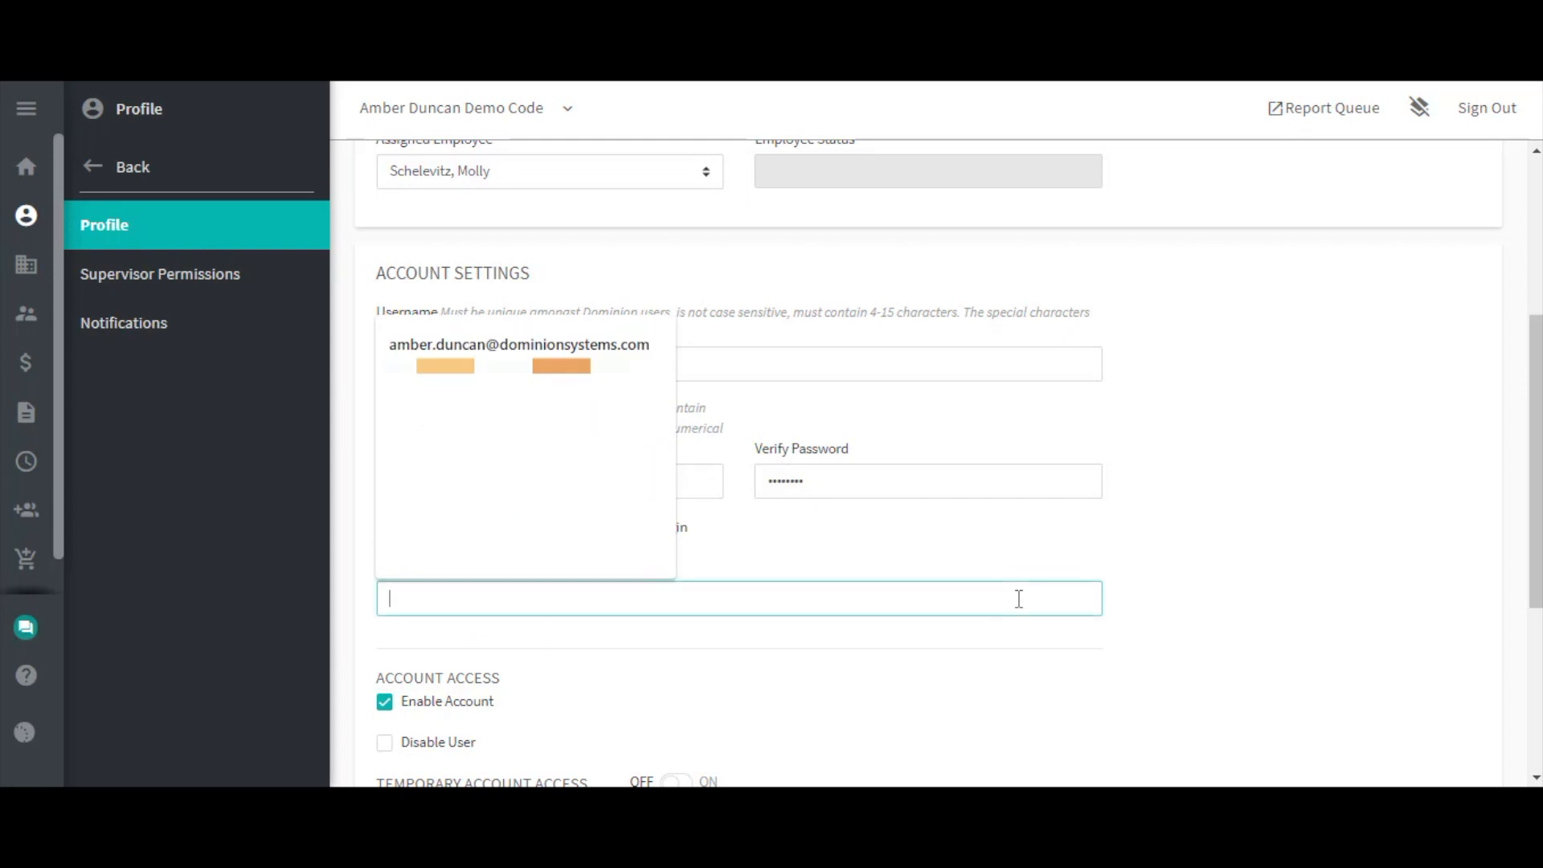
pyautogui.write('test')
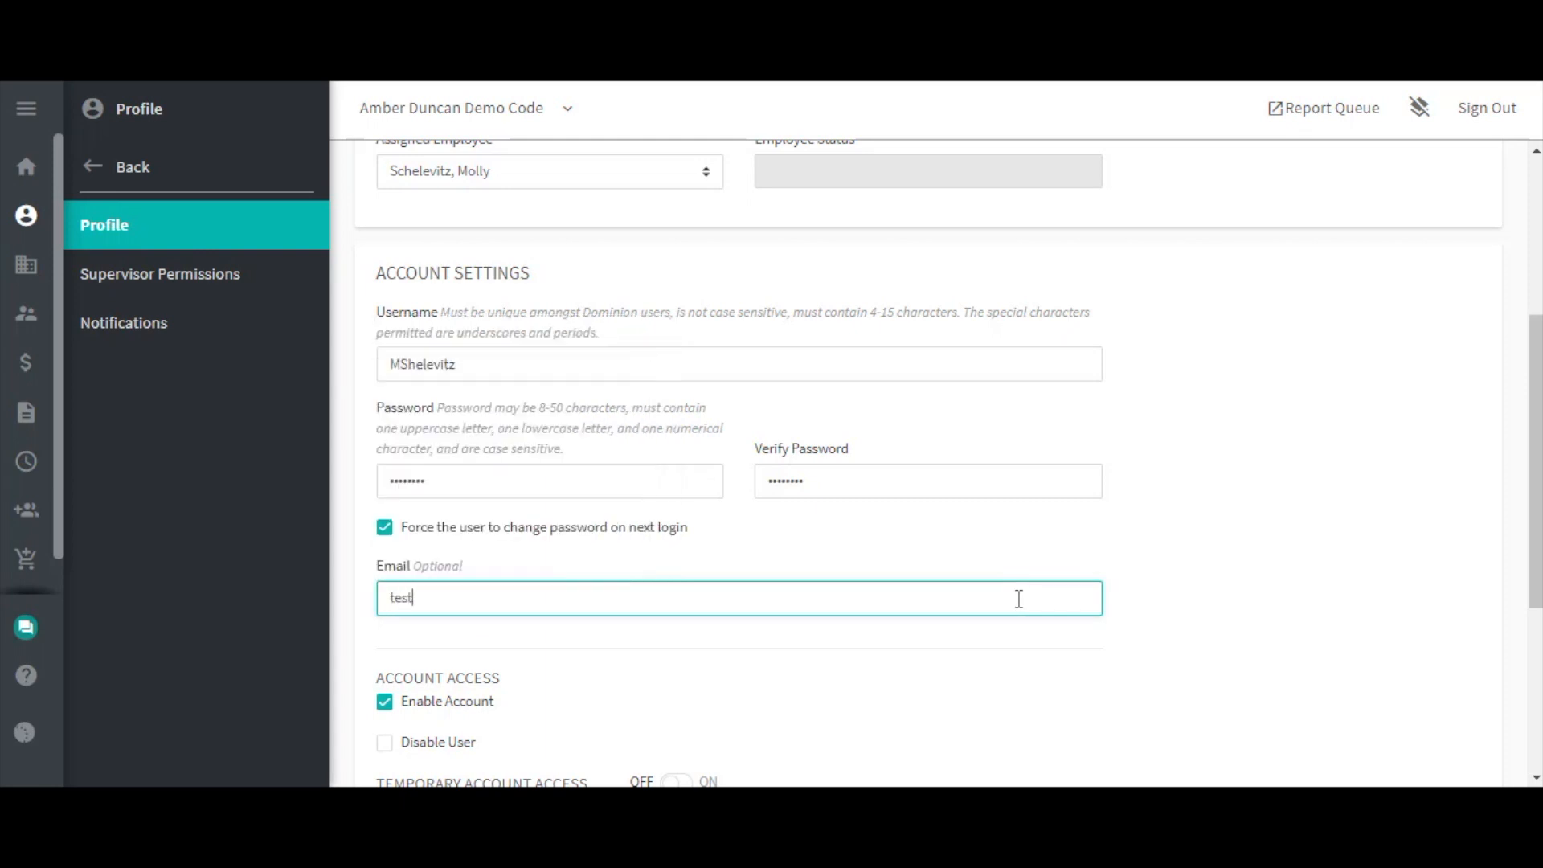
pyautogui.write('@email.com')
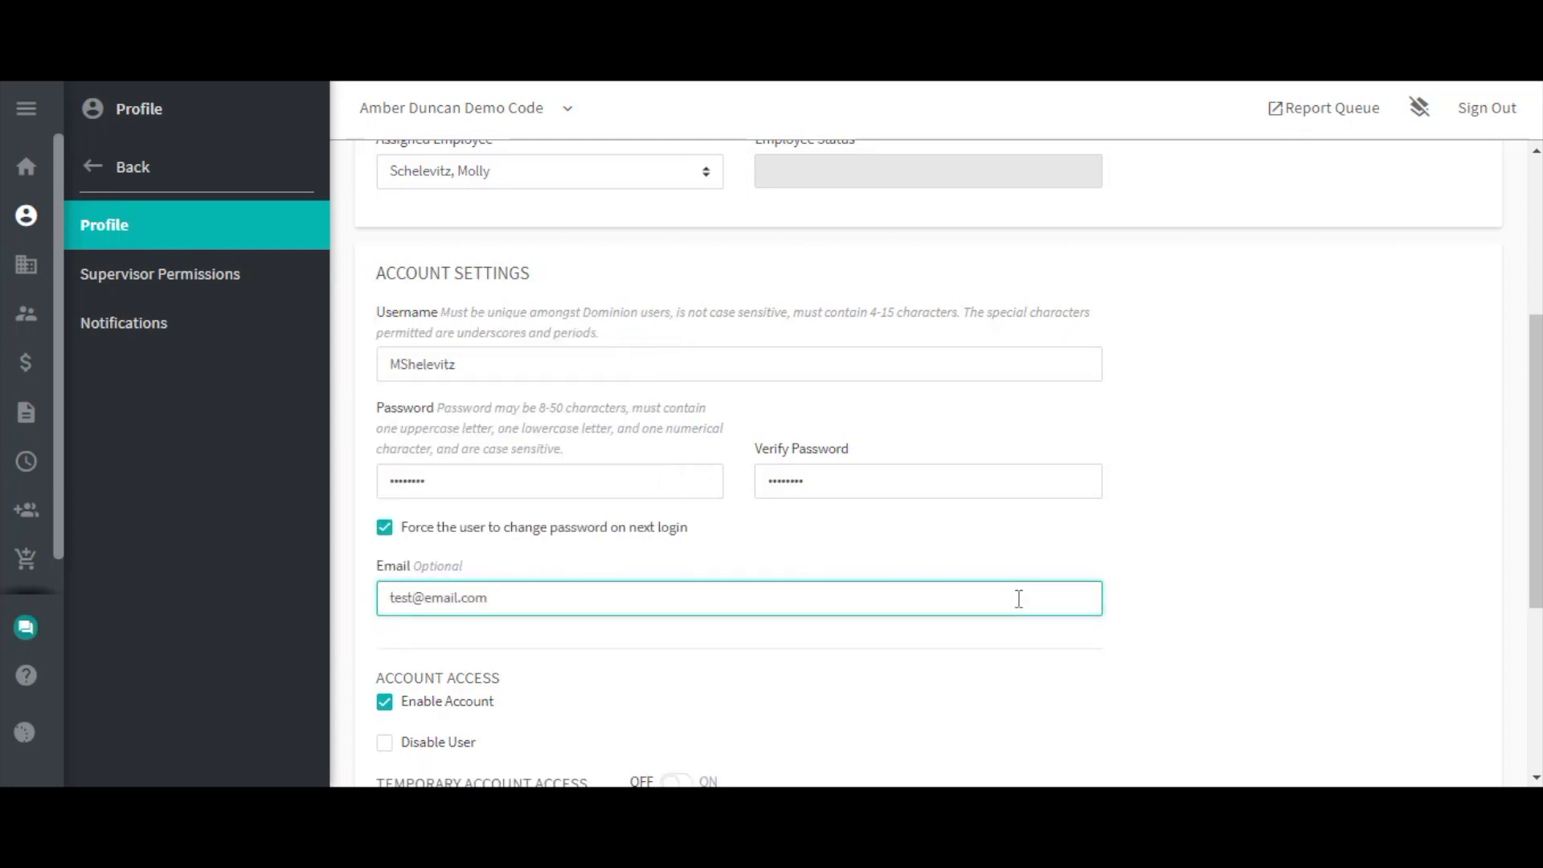
pyautogui.scroll(-3, 1019, 599)
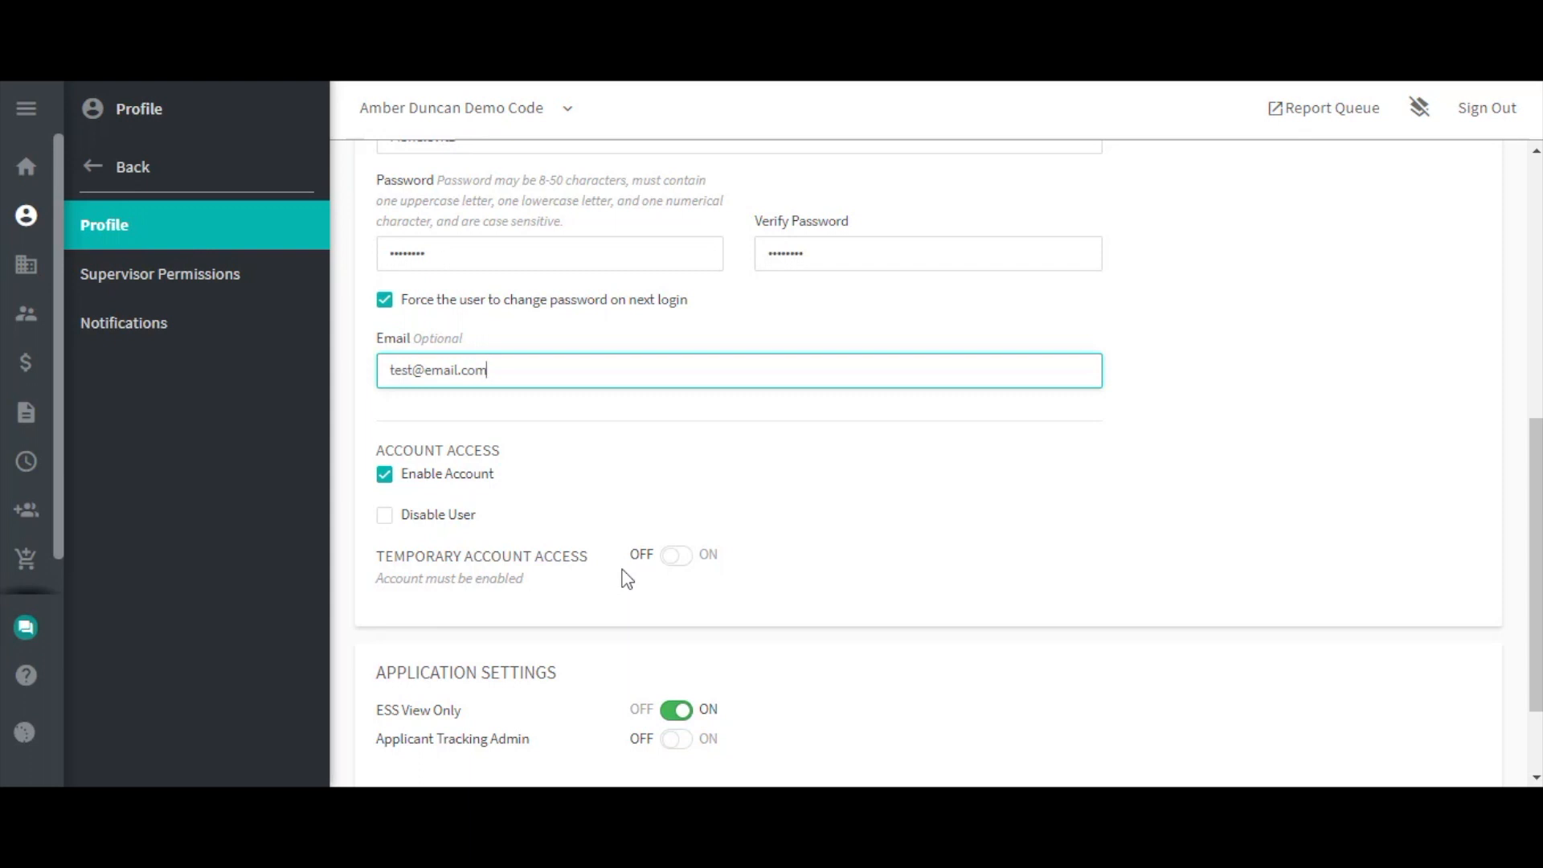
# Save the completed new user profile from the bottom of the form.
pyautogui.scroll(-2, 914, 601)
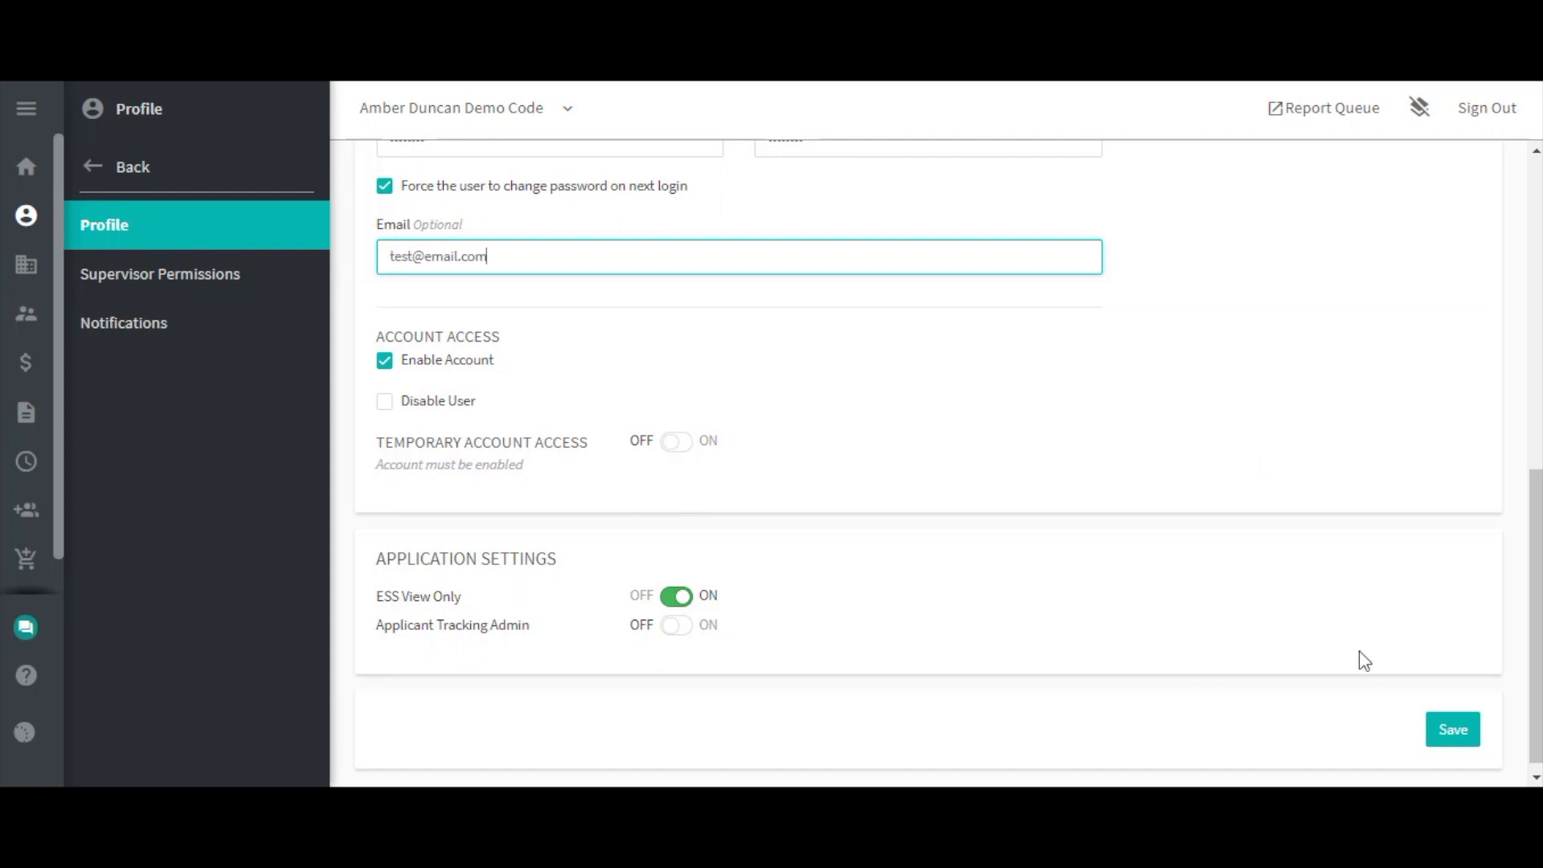
pyautogui.click(1444, 729)
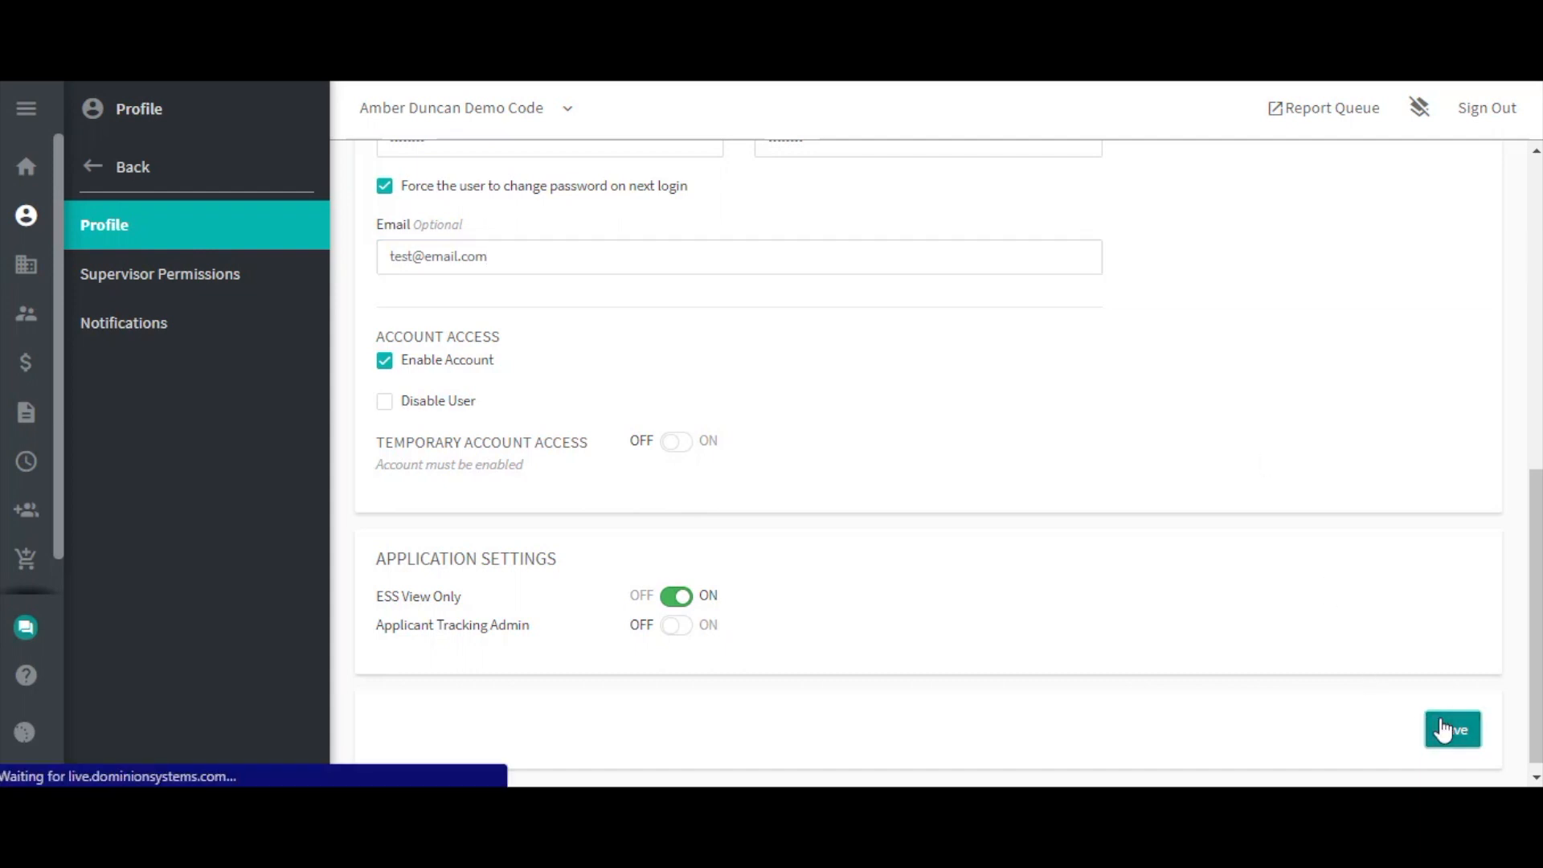